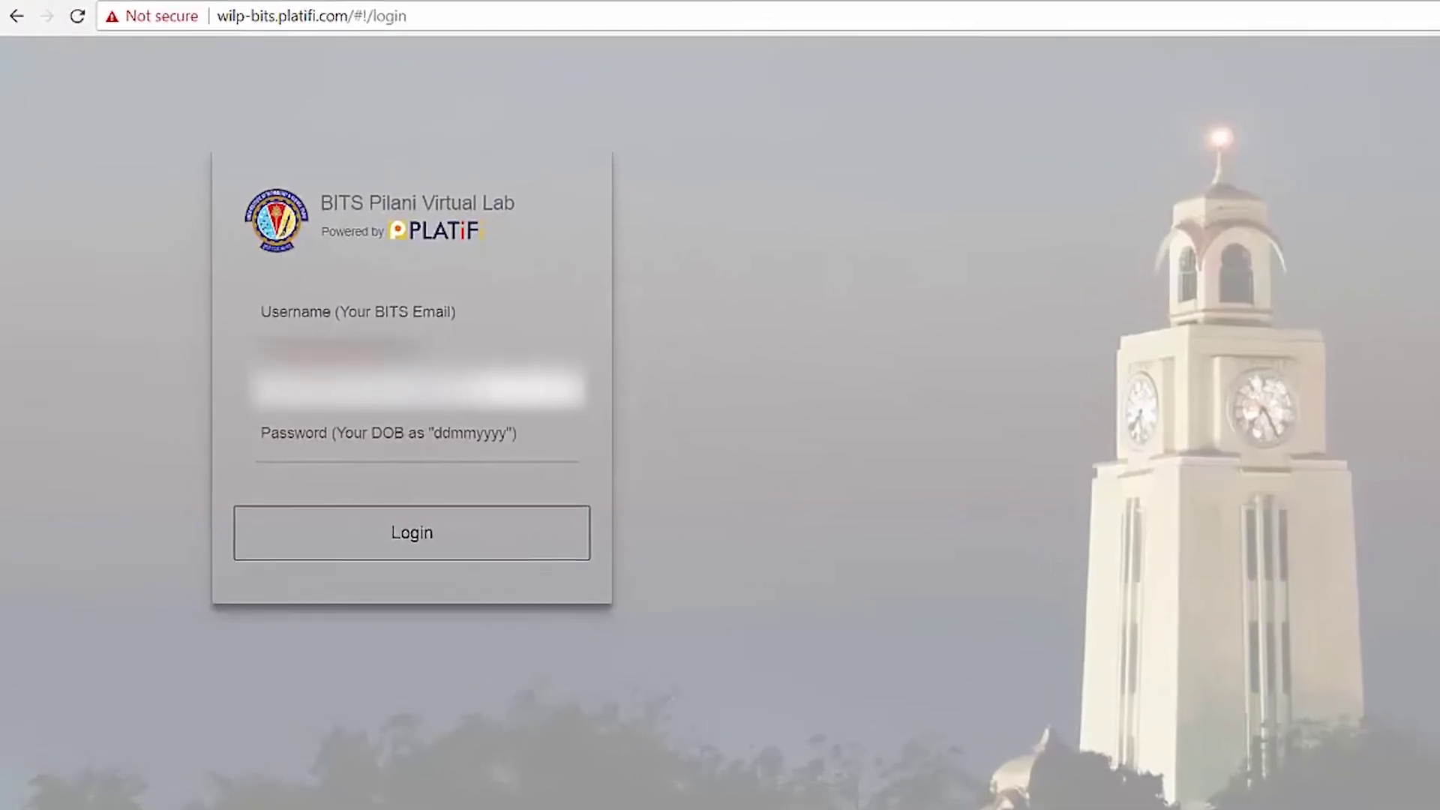
Activate the password field on the BITS Pilani Virtual Lab login page.
{"action": "left_click", "coordinate": [304, 452]}
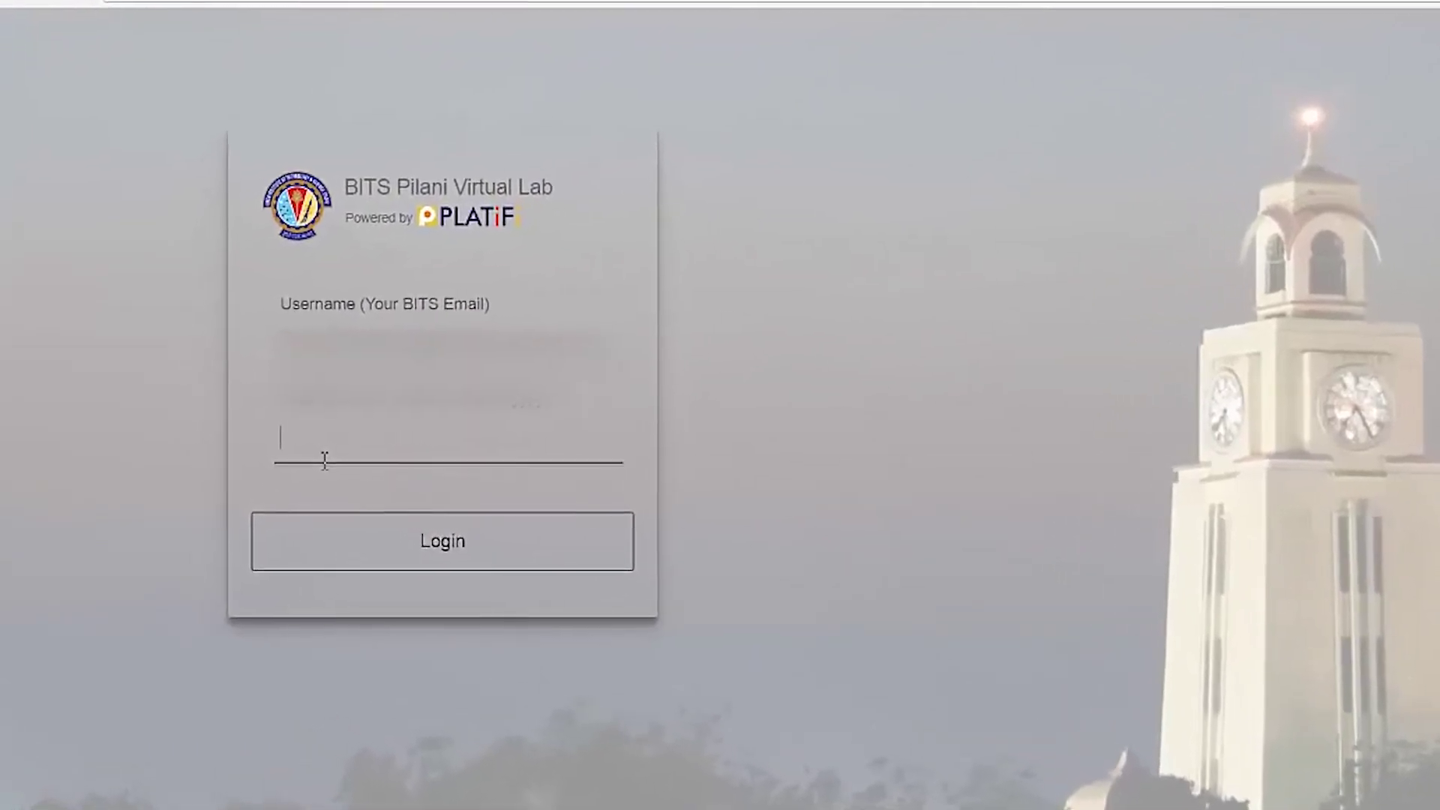